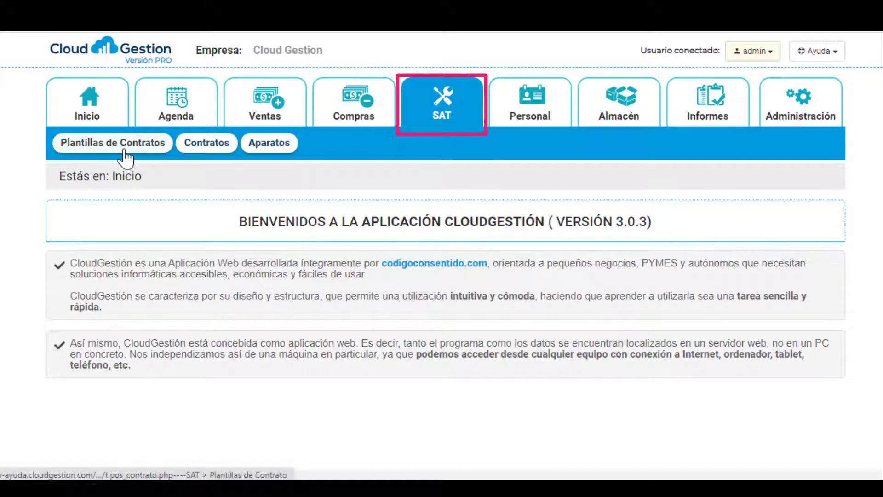
# - Open the SAT contract templates list and look over the existing templates with their edit and delete options
pyautogui.click(124, 157)
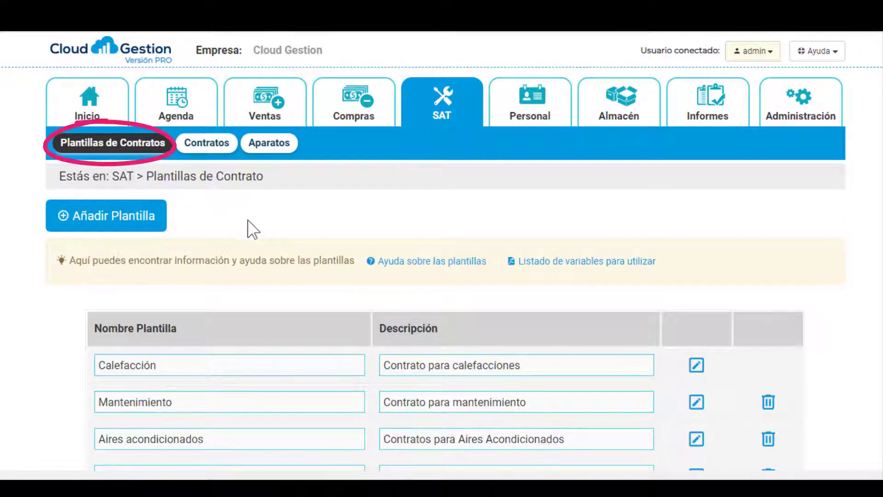
pyautogui.scroll(-2, 258, 265)
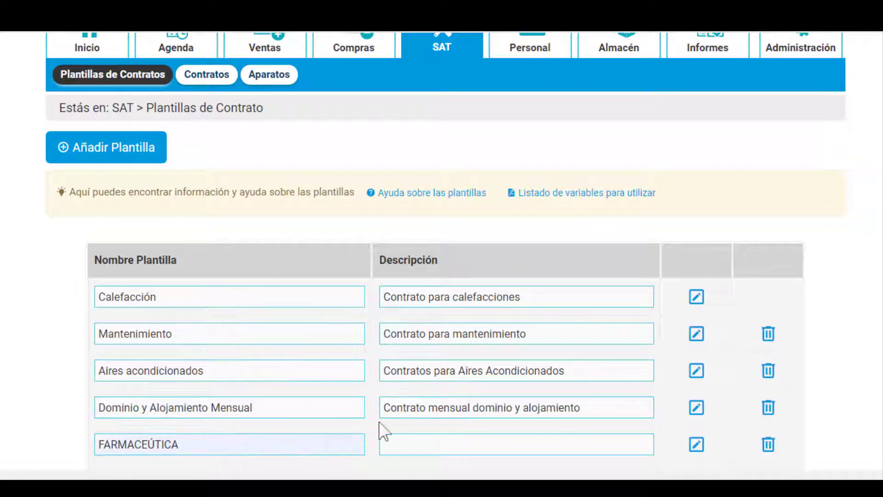
pyautogui.click(697, 373)
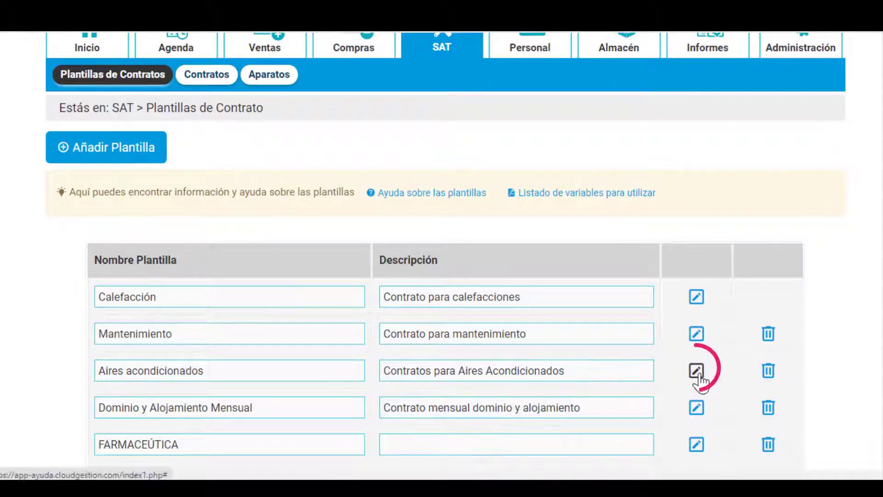
pyautogui.click(768, 372)
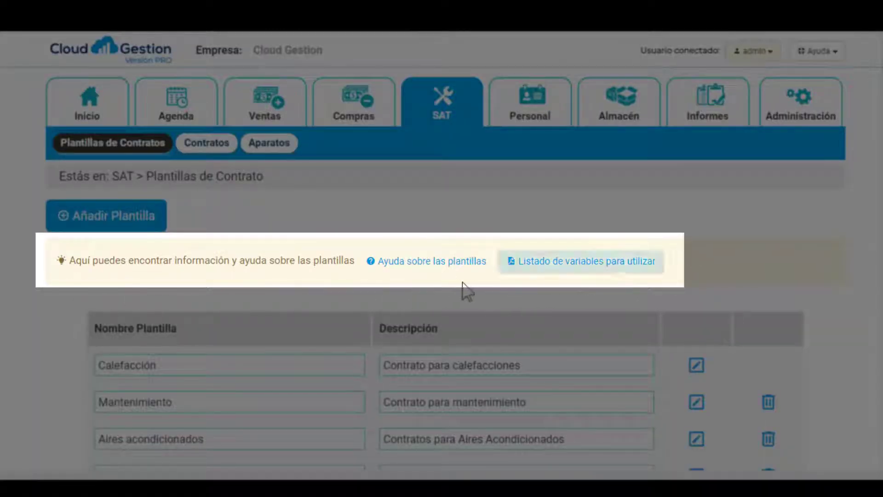
# - Read the help on how templates are assigned to contracts, and consult the list of usable variables
pyautogui.click(413, 271)
pyautogui.scroll(-3, 407, 273)
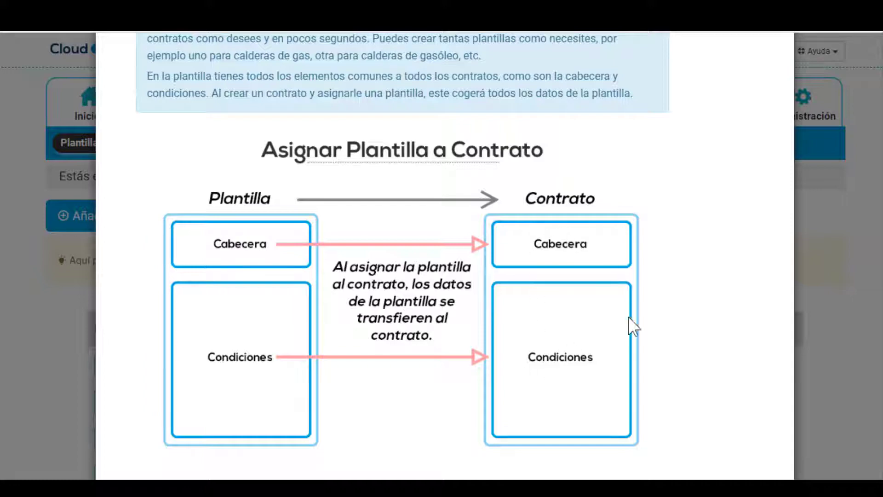
pyautogui.scroll(3, 654, 312)
pyautogui.click(739, 80)
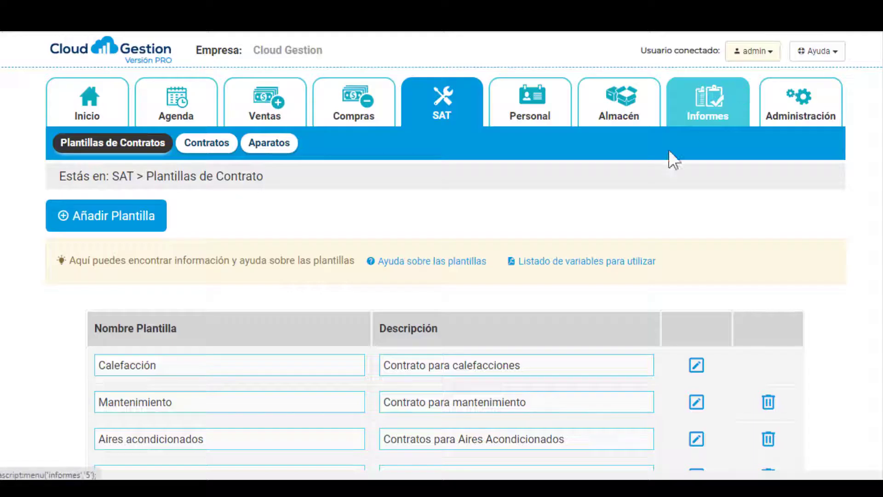
pyautogui.click(550, 269)
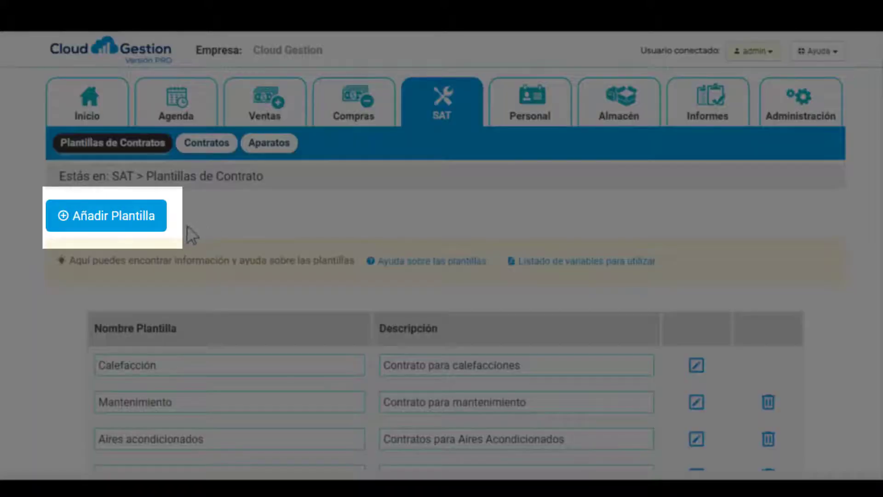
# - Add a new contract template named "Caldera de Gasoil" with the description "Mantenimiento de caldera"
pyautogui.click(118, 227)
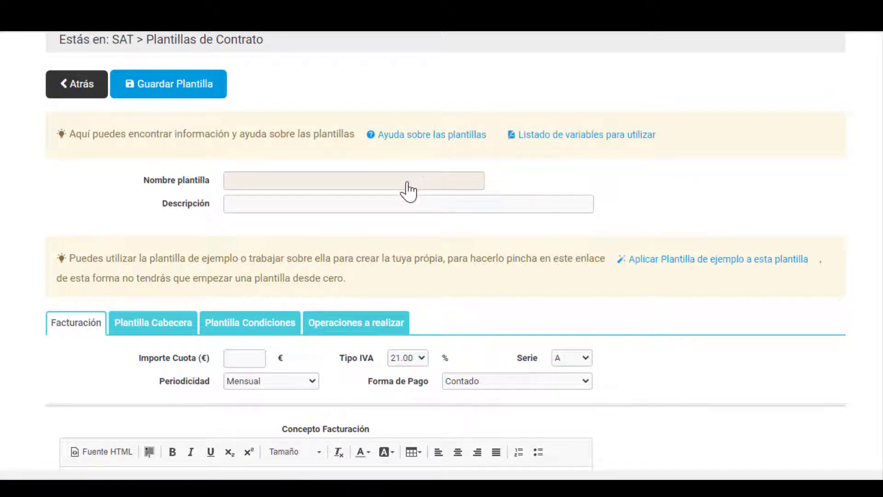
pyautogui.click(287, 182)
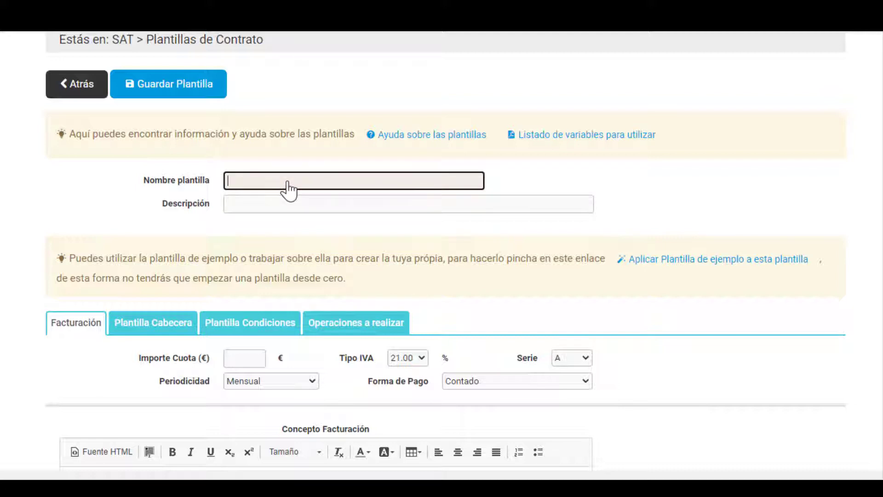
pyautogui.write('Caldera de Gasoil')
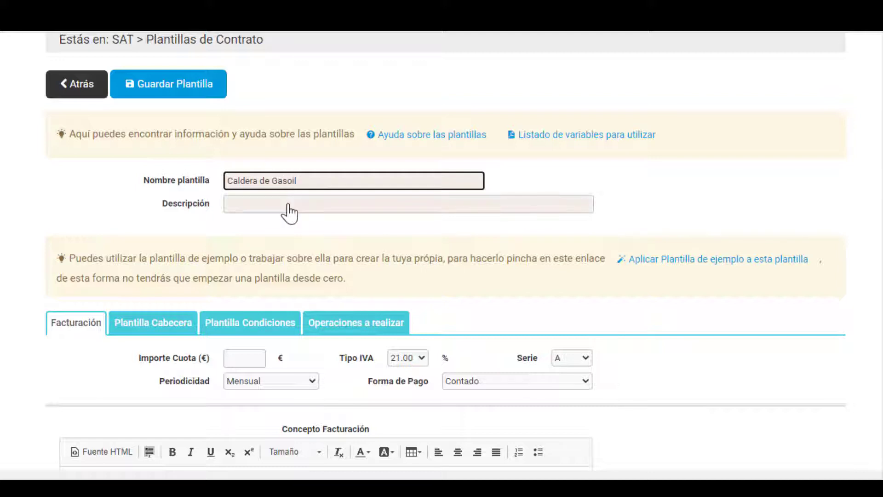
pyautogui.click(288, 209)
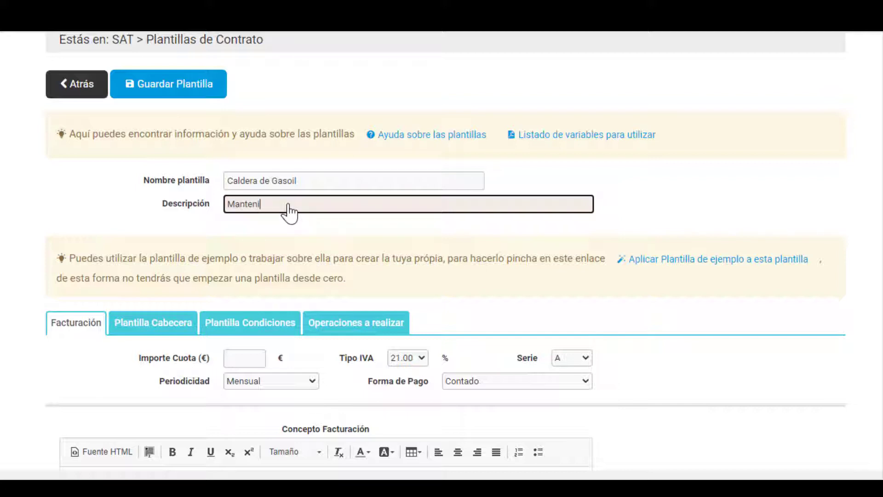
pyautogui.write('Mantenimiento de caldera')
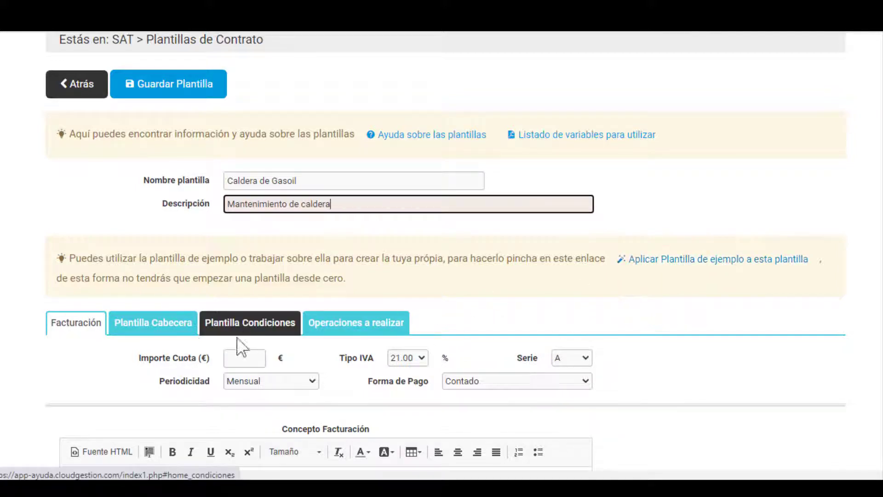
# - Look through the new template's header, conditions and billing sections
pyautogui.click(167, 327)
pyautogui.scroll(-2, 168, 327)
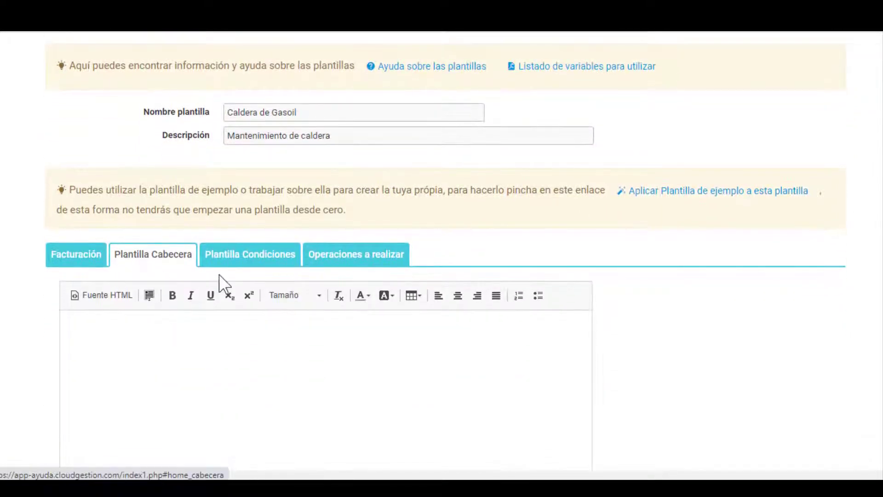
pyautogui.click(249, 271)
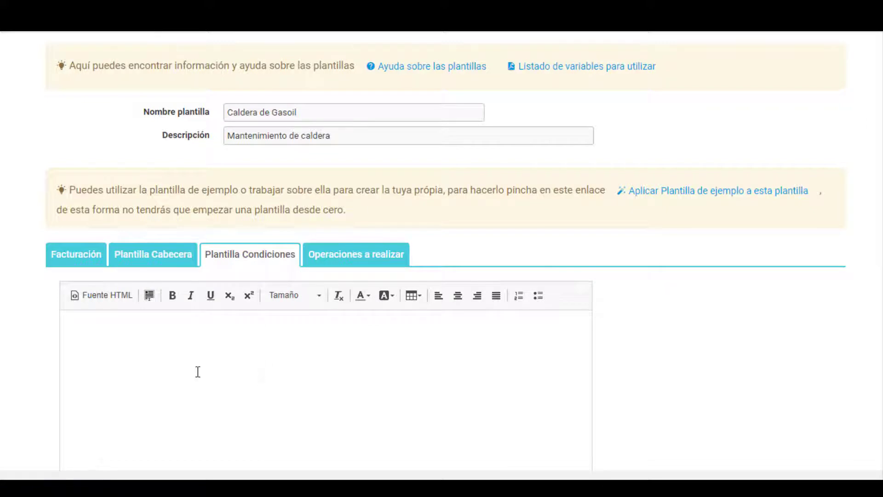
pyautogui.click(176, 259)
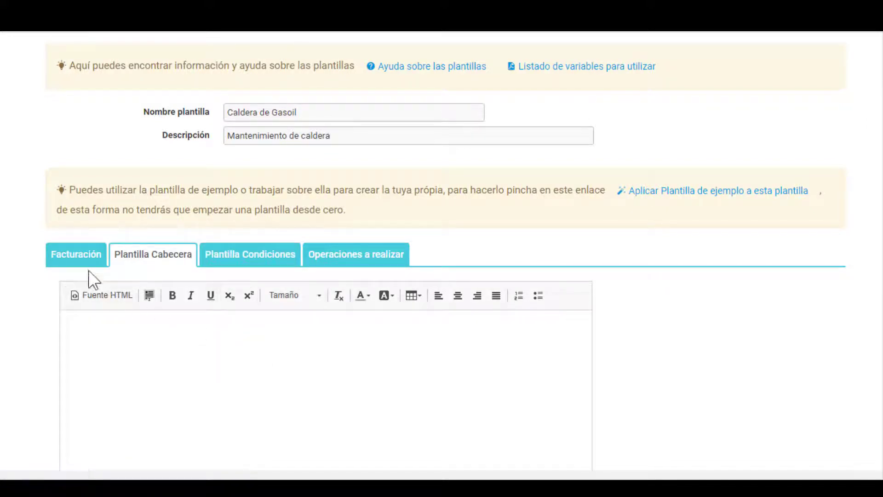
pyautogui.click(87, 256)
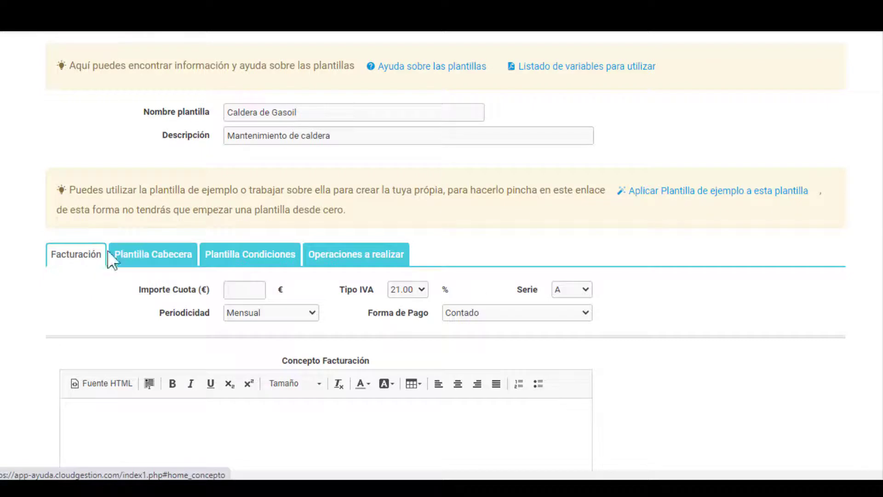
# - Apply the example template to the new template, accepting the replacement of its current data
pyautogui.click(688, 192)
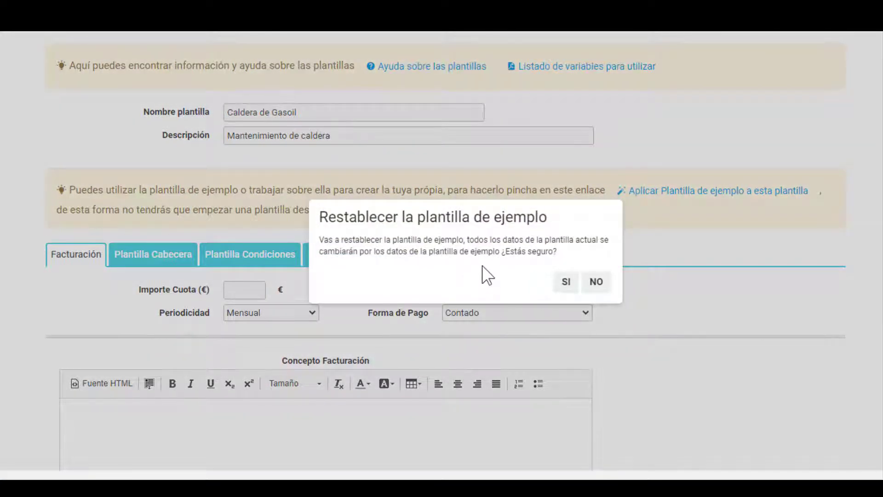
pyautogui.click(565, 282)
pyautogui.scroll(-2, 260, 411)
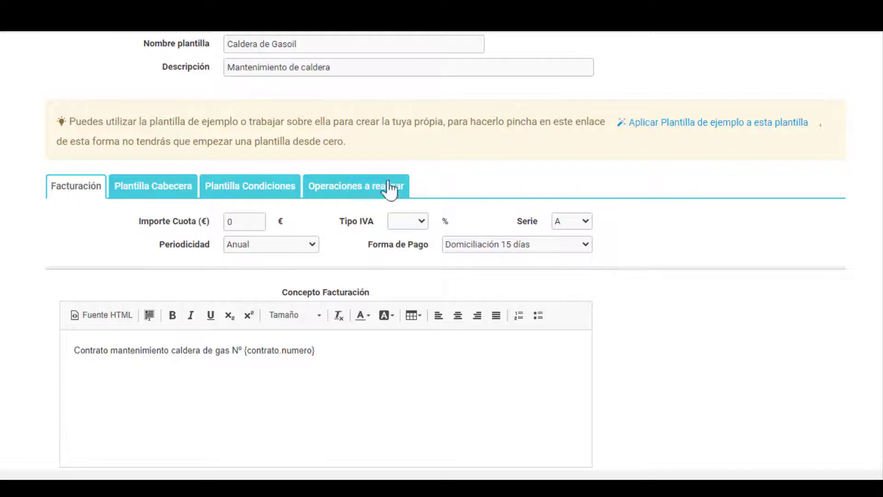
# - Examine the header variables and the covered and excluded services in the conditions loaded from the example
pyautogui.click(160, 189)
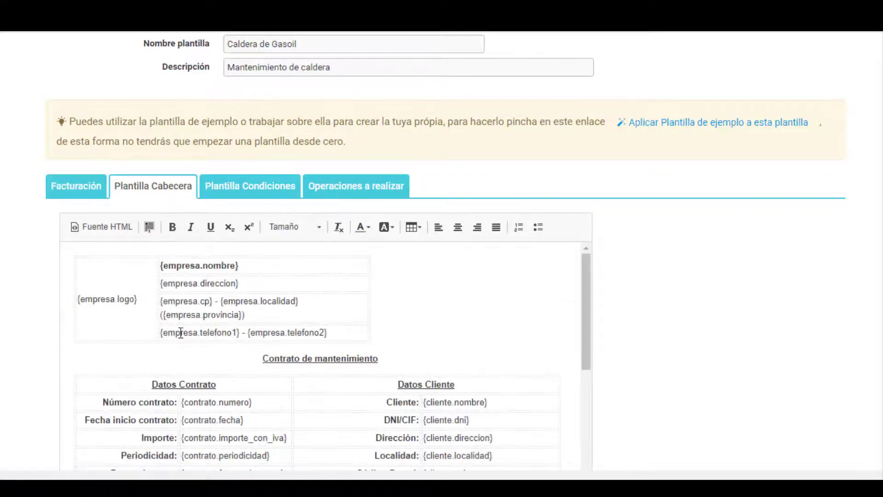
pyautogui.click(256, 186)
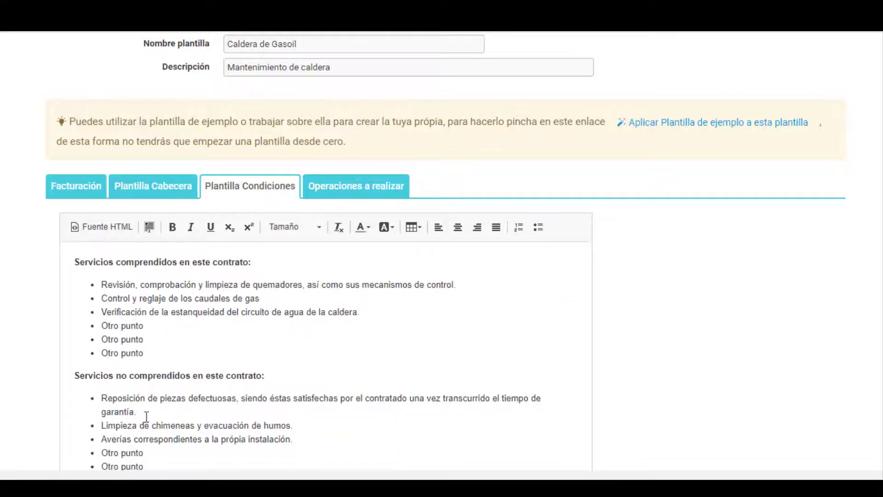
pyautogui.scroll(1, 188, 370)
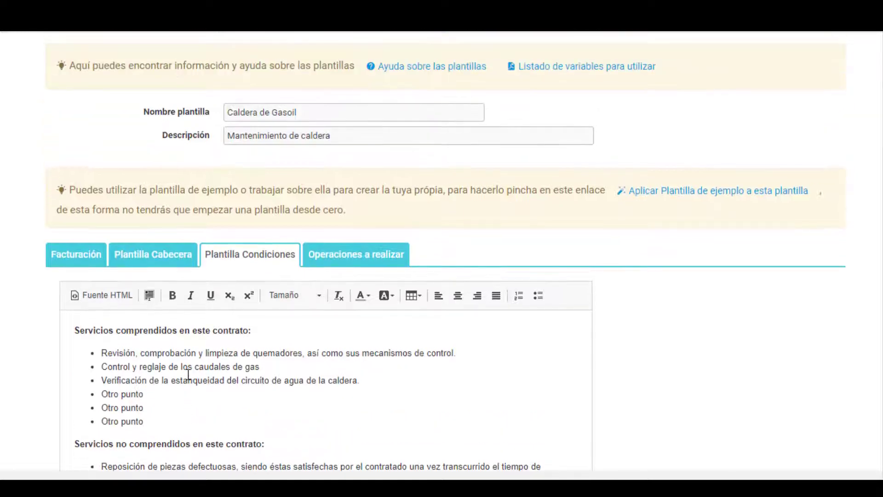
pyautogui.scroll(-1, 188, 363)
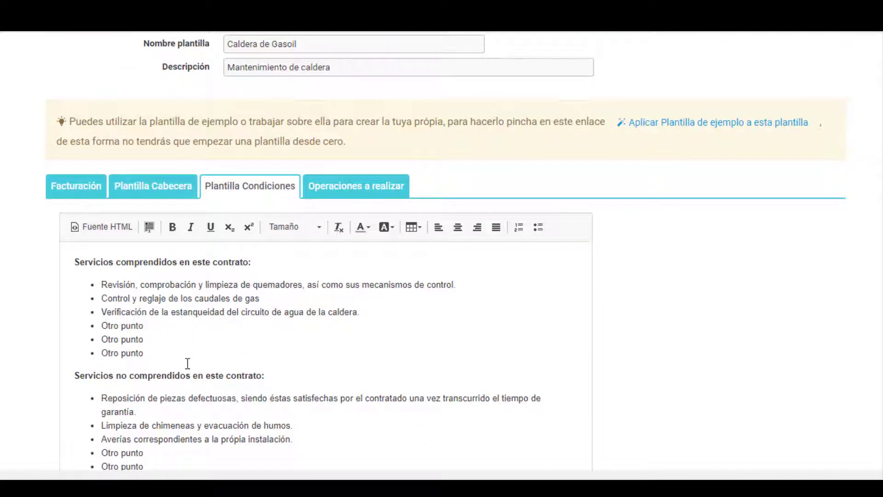
pyautogui.scroll(1, 188, 363)
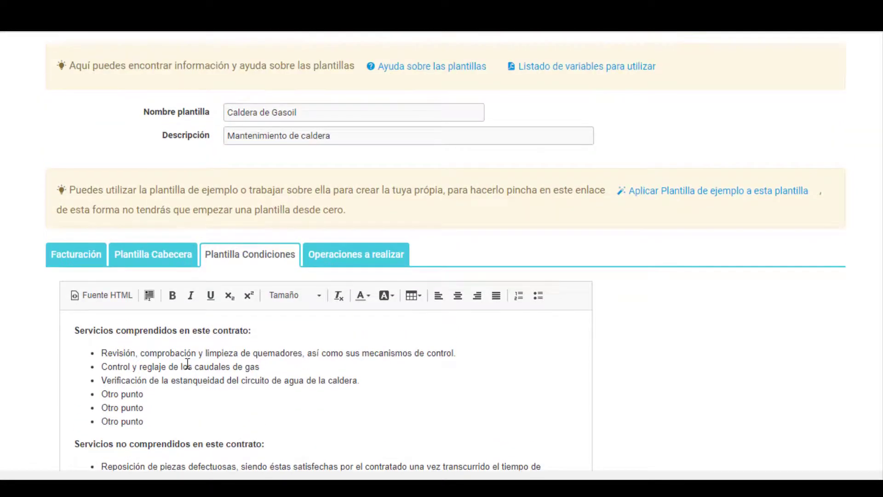
# - Set the template's billing fee to 50 €, with 21.00 % IVA and invoice series A
pyautogui.click(67, 260)
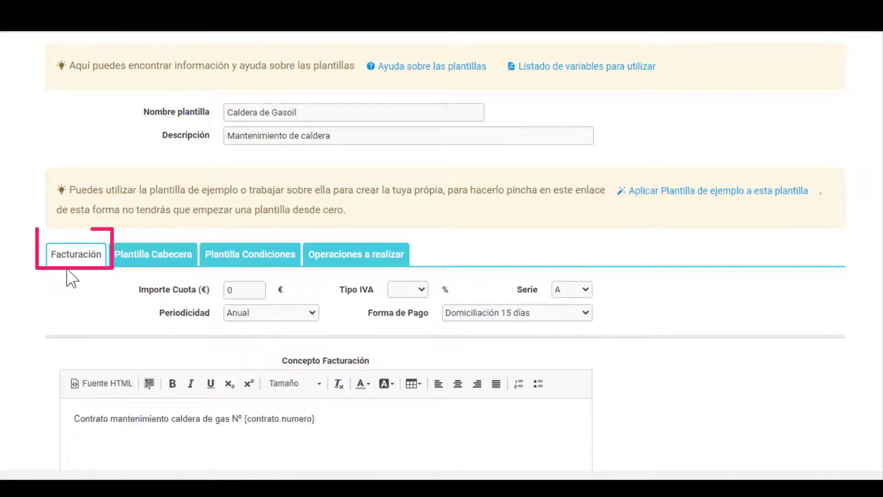
pyautogui.scroll(-2, 71, 278)
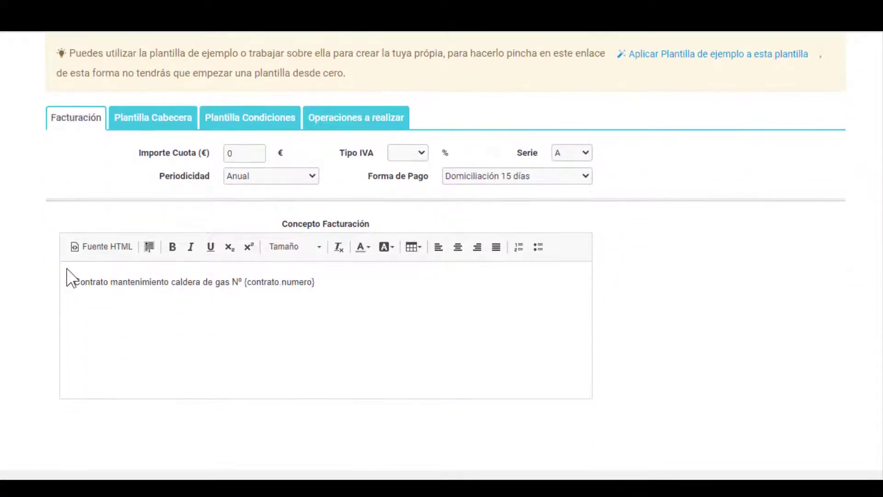
pyautogui.scroll(1, 69, 257)
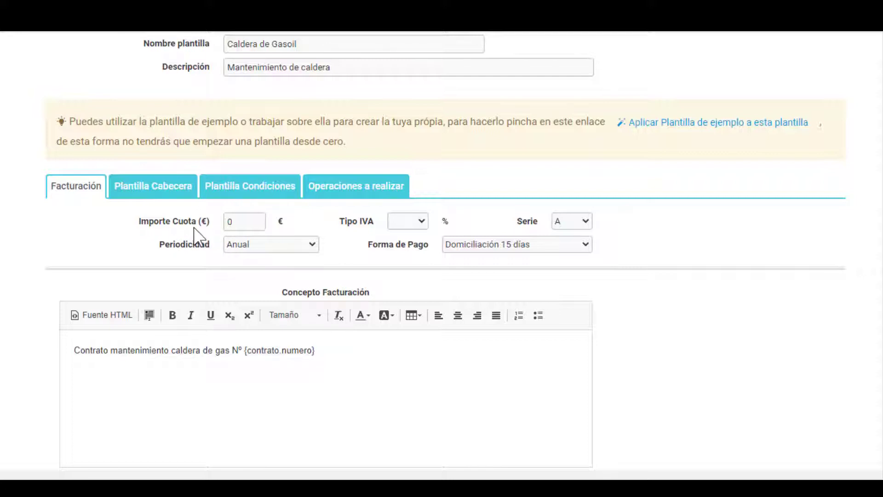
pyautogui.click(245, 222)
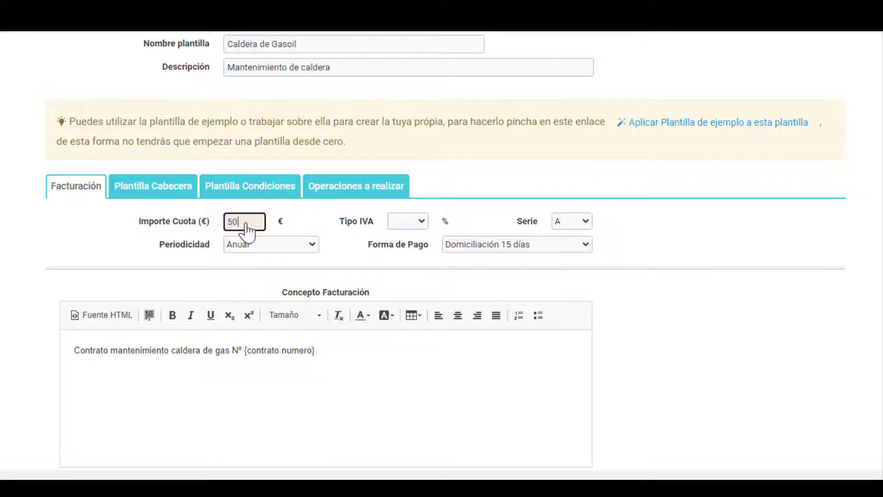
pyautogui.click(420, 222)
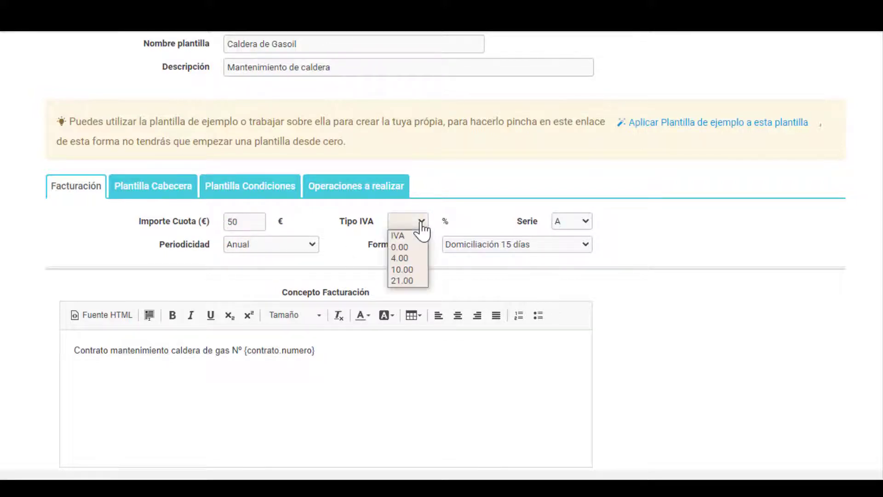
pyautogui.click(416, 279)
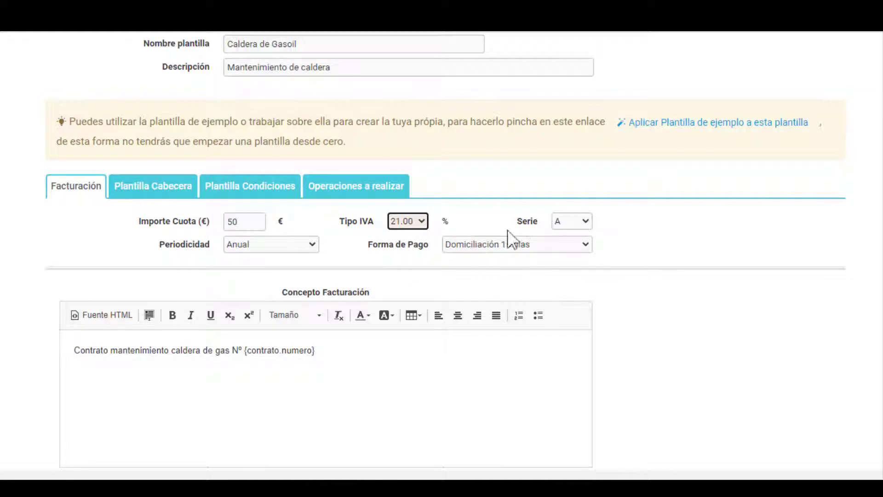
pyautogui.click(568, 222)
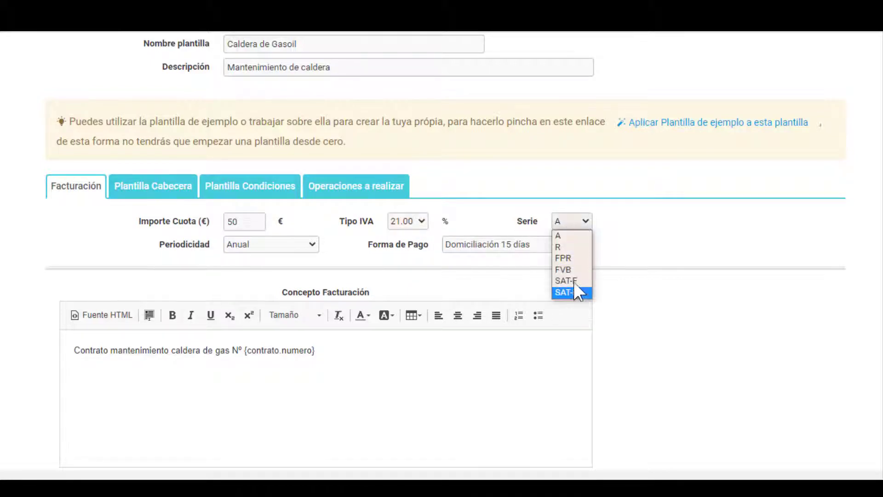
pyautogui.click(578, 235)
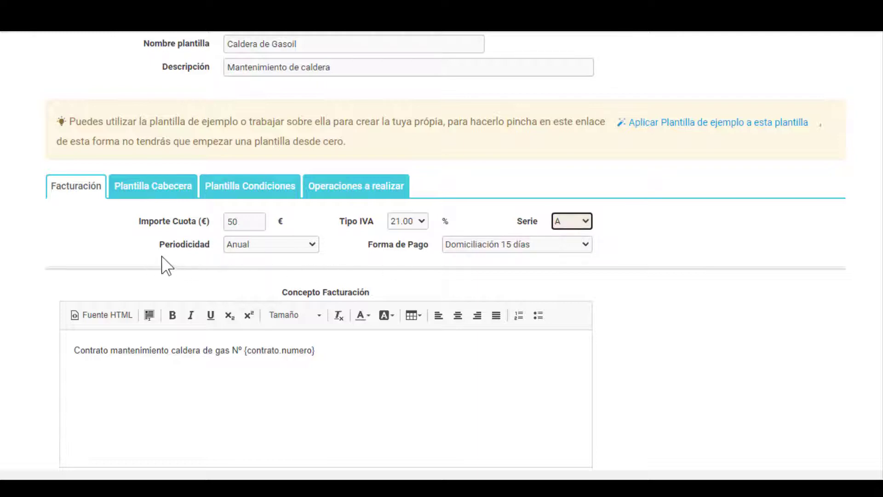
# - Set the billing periodicity to Mensual and the payment method to Transferencia bancaria
pyautogui.click(272, 250)
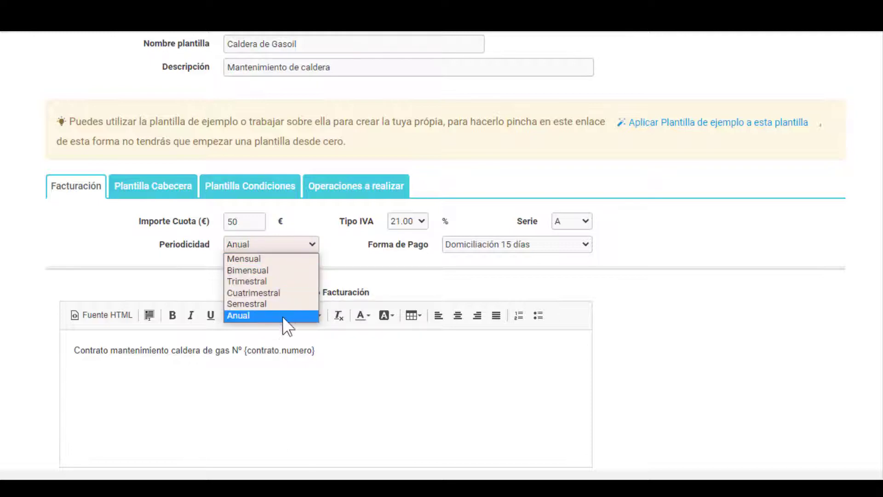
pyautogui.click(271, 258)
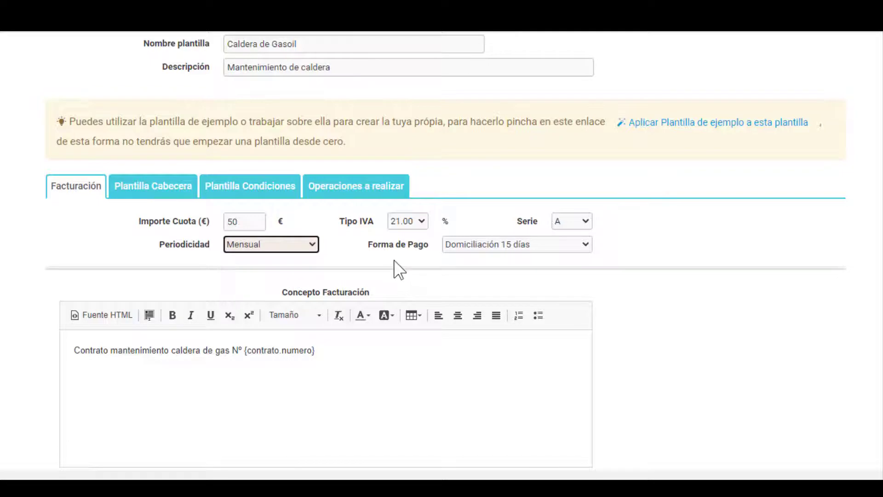
pyautogui.click(582, 245)
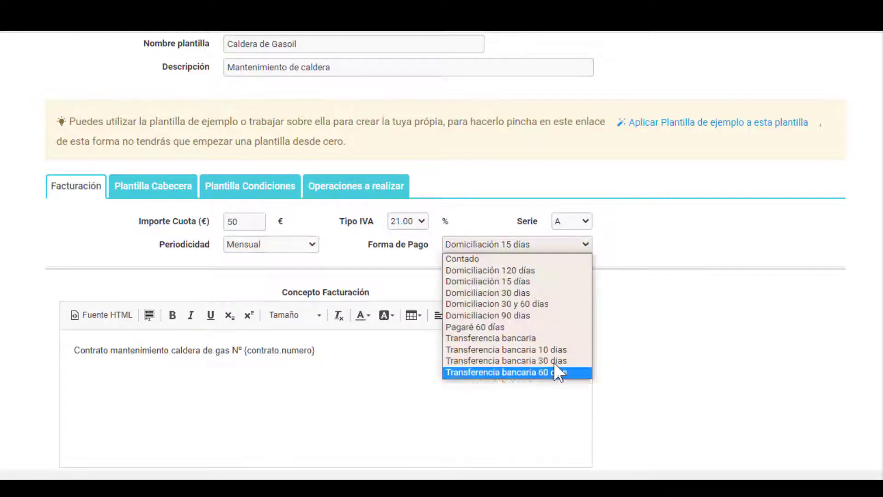
pyautogui.click(550, 339)
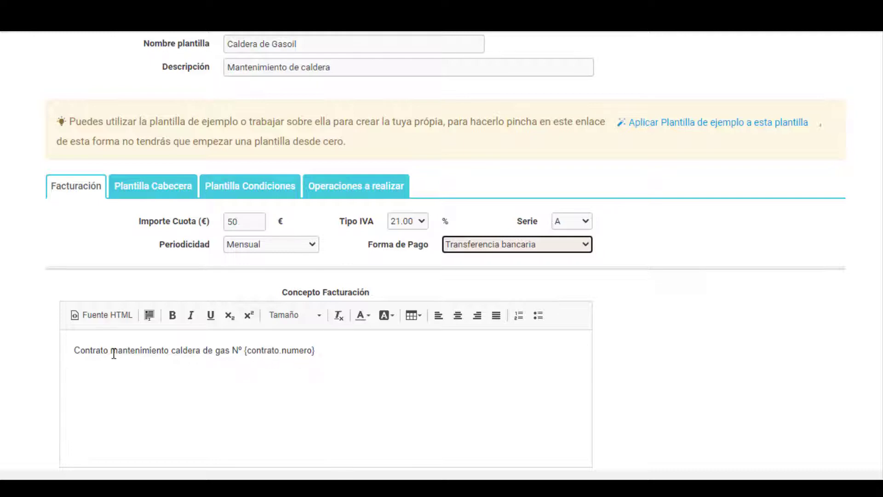
# - Replace the word "gas" with "gasoil" in the template's billing concept text
pyautogui.doubleClick(219, 350)
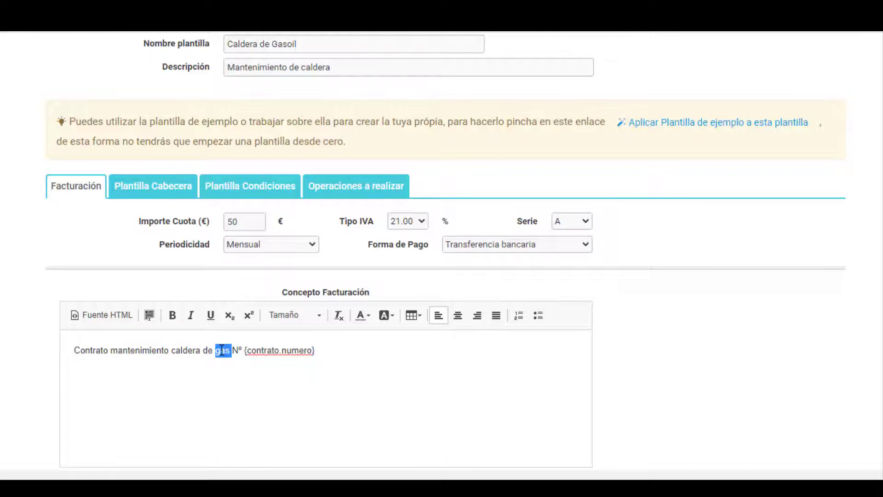
pyautogui.write('gasoil')
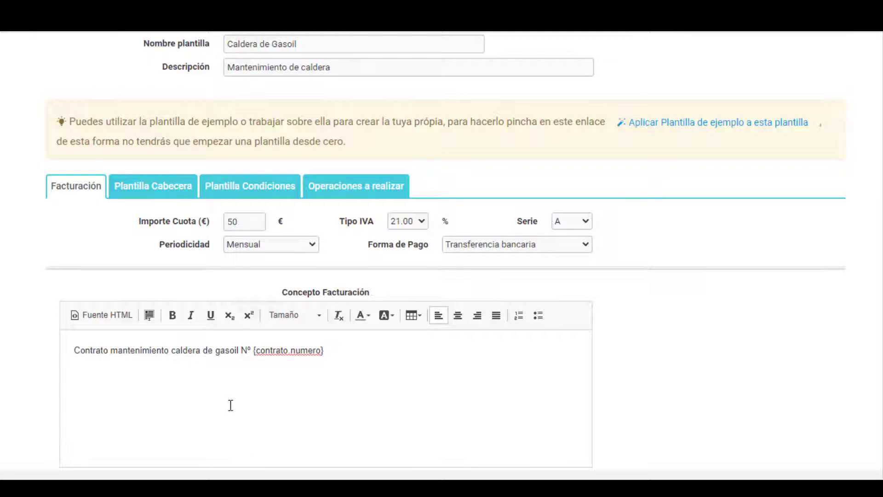
# - Remove the {empresa.telefono2} variable and its preceding hyphen from the company data in the header template, and review the remaining header variables
pyautogui.click(176, 197)
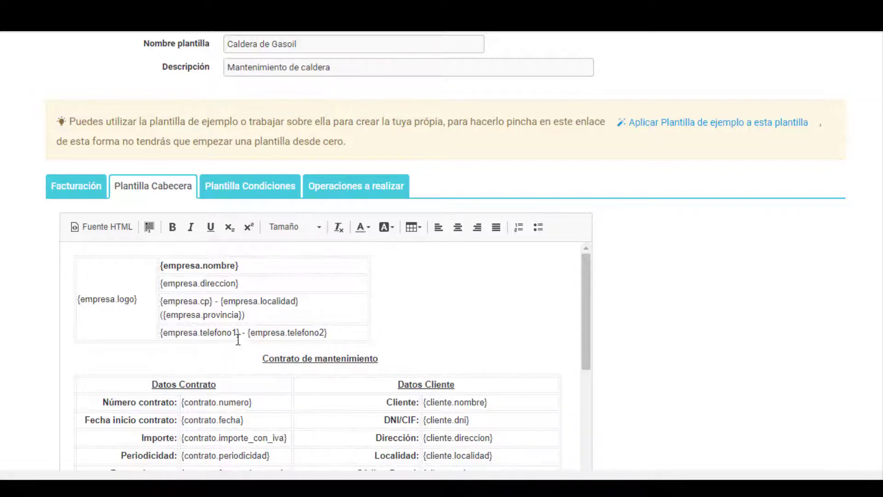
pyautogui.moveTo(245, 333); pyautogui.dragTo(345, 331)
pyautogui.press('Delete')
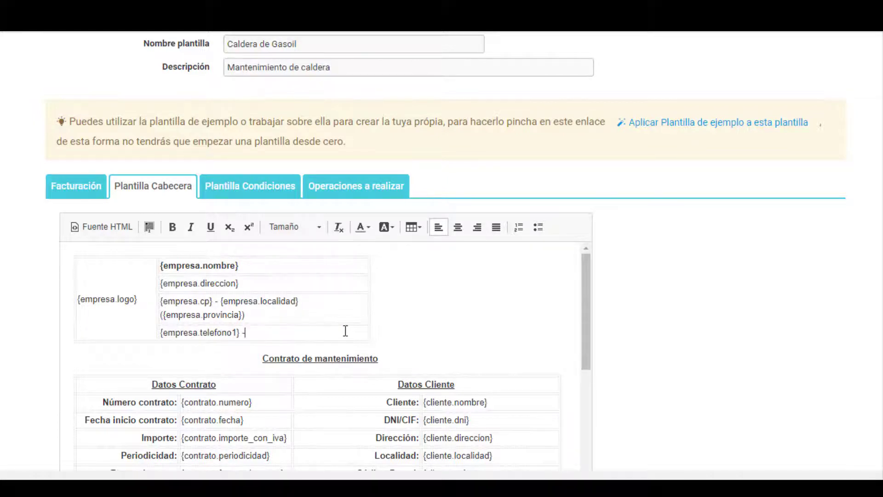
pyautogui.press('BackSpace')
pyautogui.scroll(-2, 346, 330)
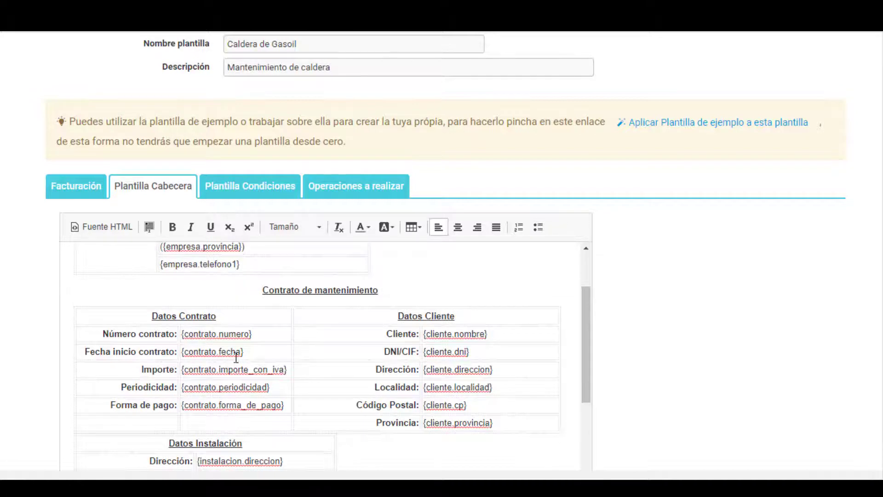
pyautogui.scroll(-2, 257, 416)
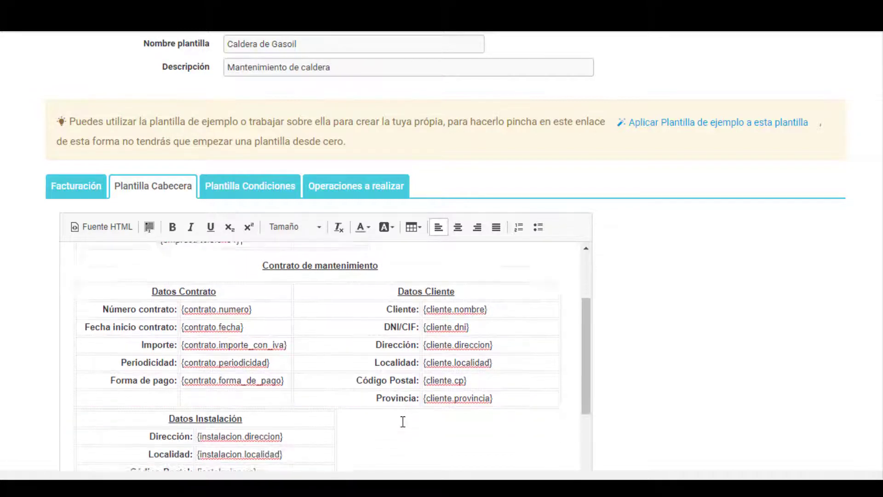
pyautogui.scroll(-2, 213, 377)
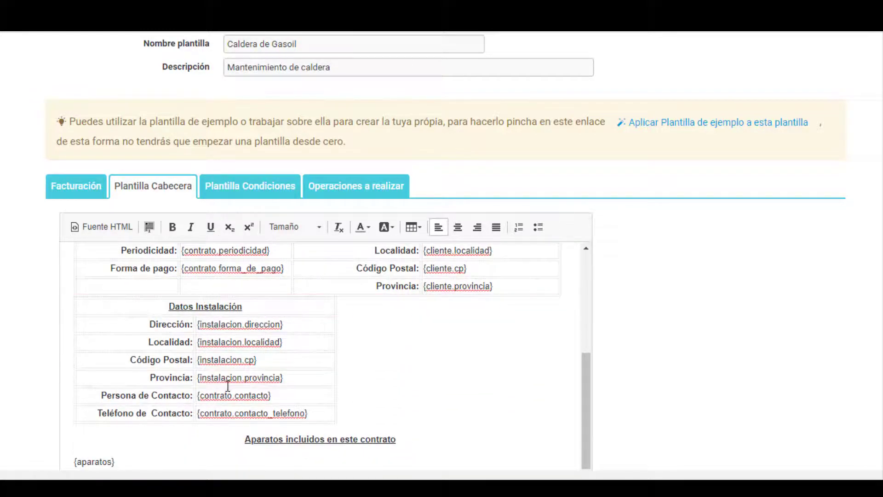
pyautogui.scroll(-2, 174, 395)
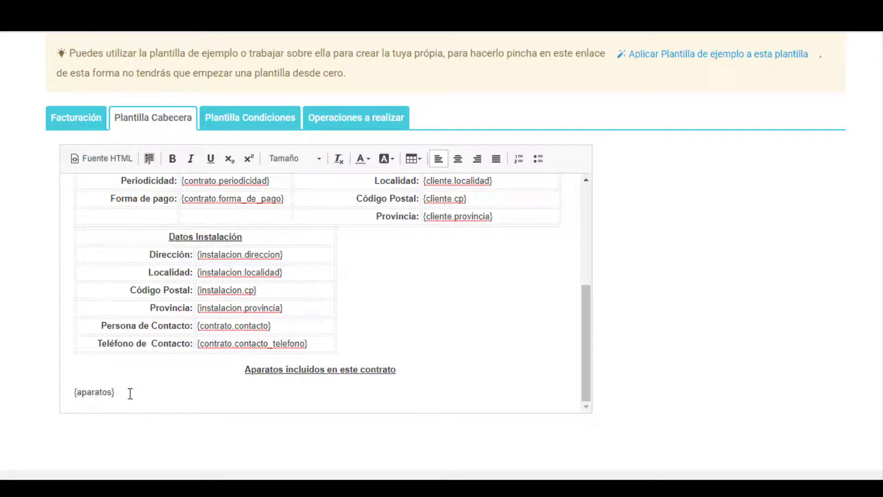
# - In the conditions' covered services, delete the three "Otro punto" placeholders and change "gas" to "gasoil" in the flow-rate item
pyautogui.click(227, 125)
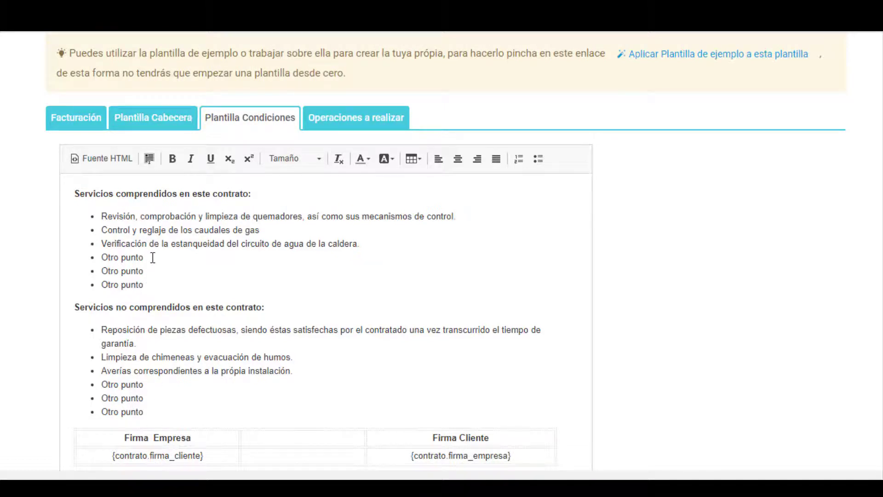
pyautogui.moveTo(100, 257); pyautogui.dragTo(144, 286)
pyautogui.click(108, 258)
pyautogui.press('BackSpace')
pyautogui.press('BackSpace')
pyautogui.press('BackSpace')
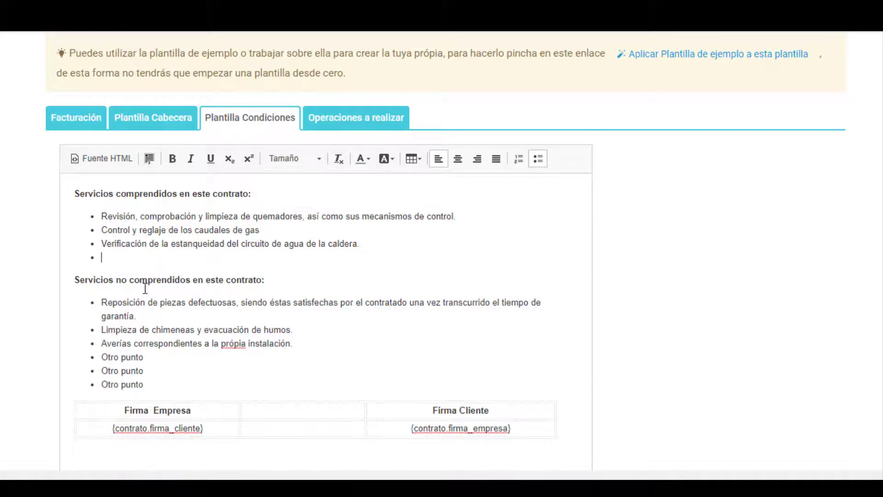
pyautogui.press('BackSpace')
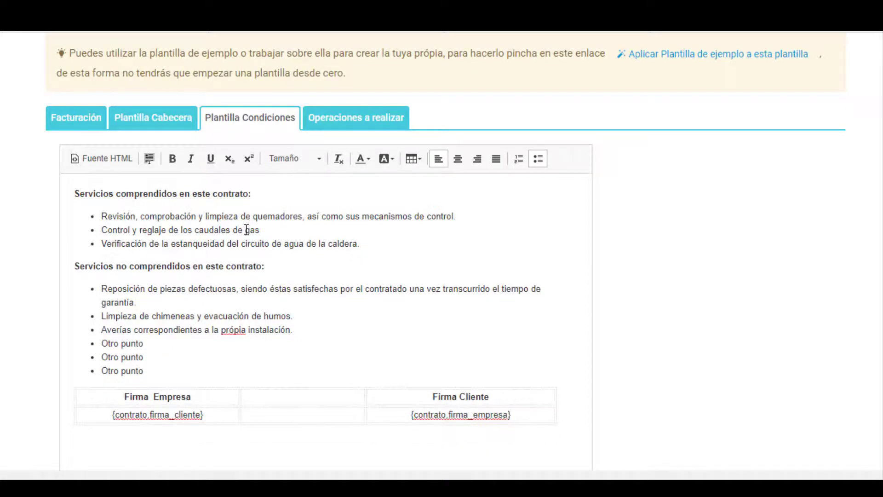
pyautogui.moveTo(246, 230); pyautogui.dragTo(263, 230)
pyautogui.write('gasoil')
# - Delete the three "Otro punto" placeholders from the excluded services and take the signature table out of the bullet list
pyautogui.moveTo(101, 343); pyautogui.dragTo(147, 380)
pyautogui.press('BackSpace')
pyautogui.press('BackSpace')
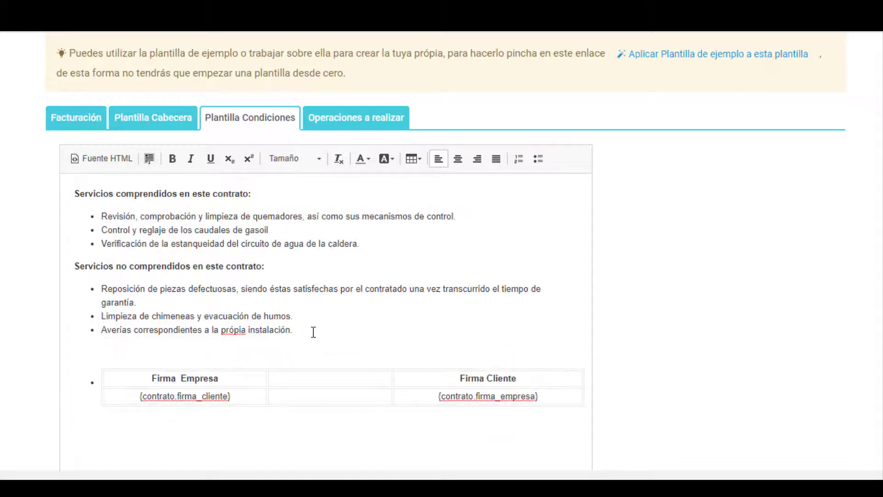
pyautogui.click(100, 381)
pyautogui.press('BackSpace')
pyautogui.press('Up')
pyautogui.press('Up')
pyautogui.press('Up')
pyautogui.press('Up')
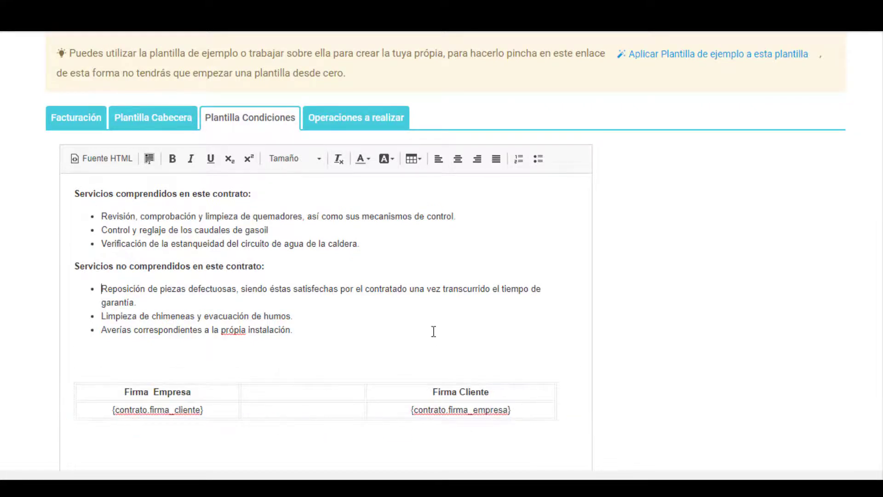
# - Add the operation "Revisión de quemador" of type Seleccionar de lista, with the list values "Funciona, no funciona, reparar"
pyautogui.scroll(1, 356, 138)
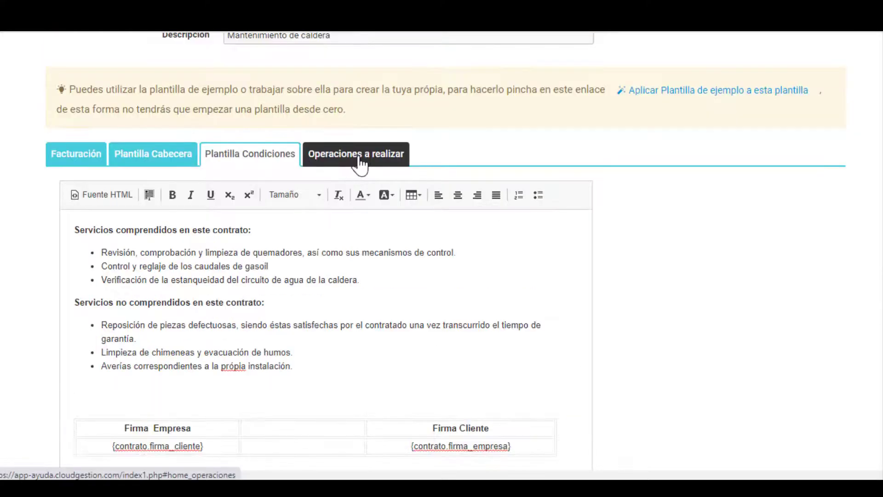
pyautogui.click(360, 160)
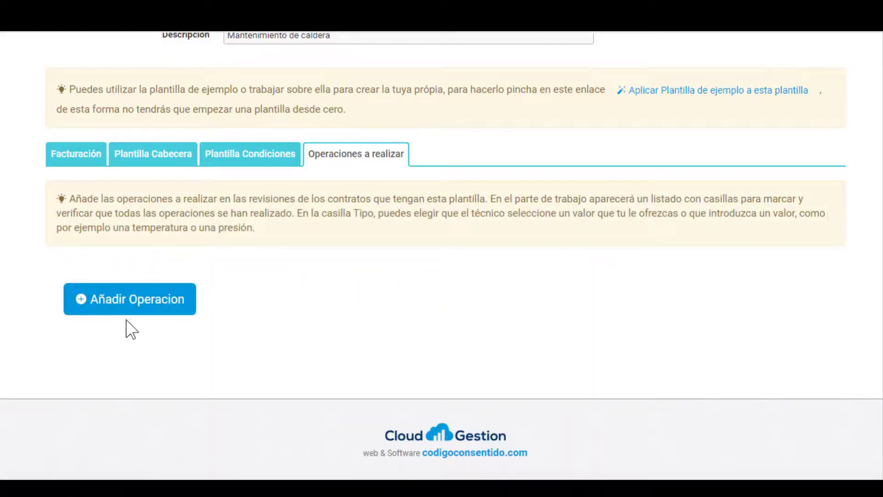
pyautogui.click(123, 306)
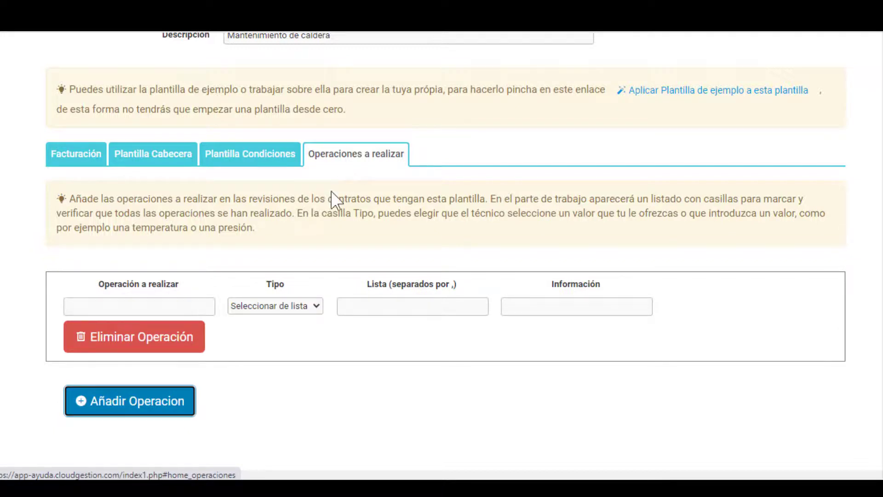
pyautogui.click(70, 309)
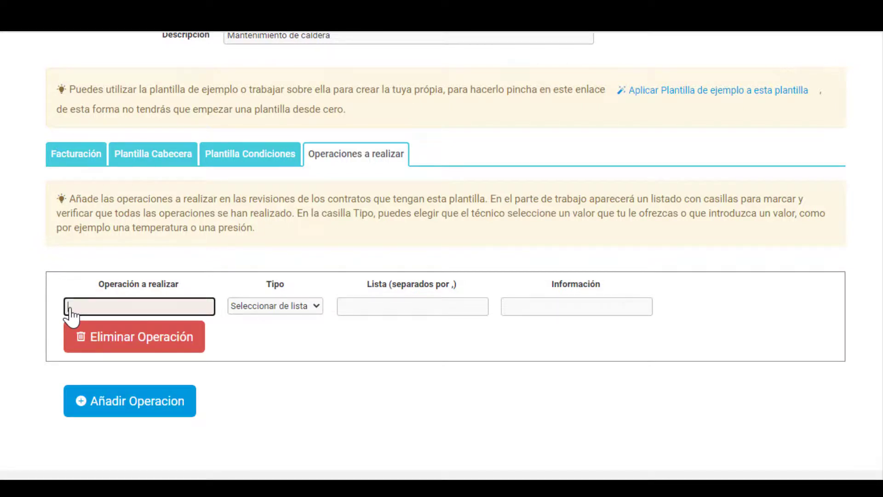
pyautogui.write('Revisión de quemador')
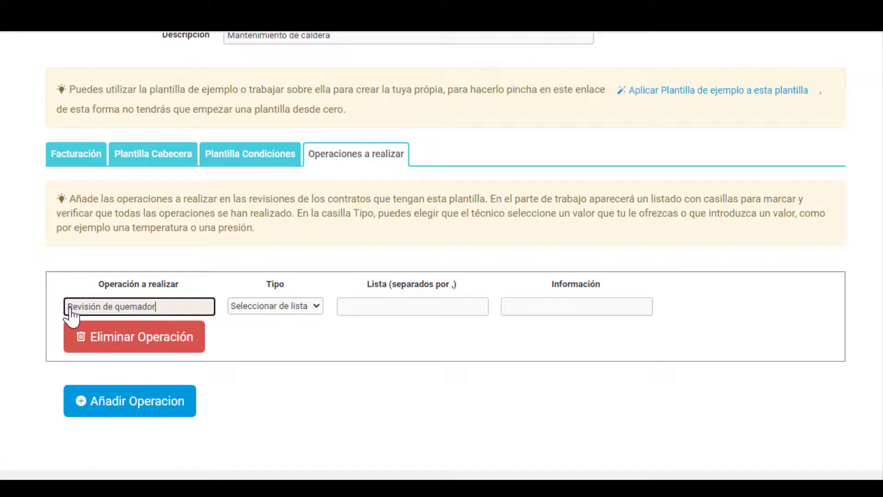
pyautogui.click(264, 314)
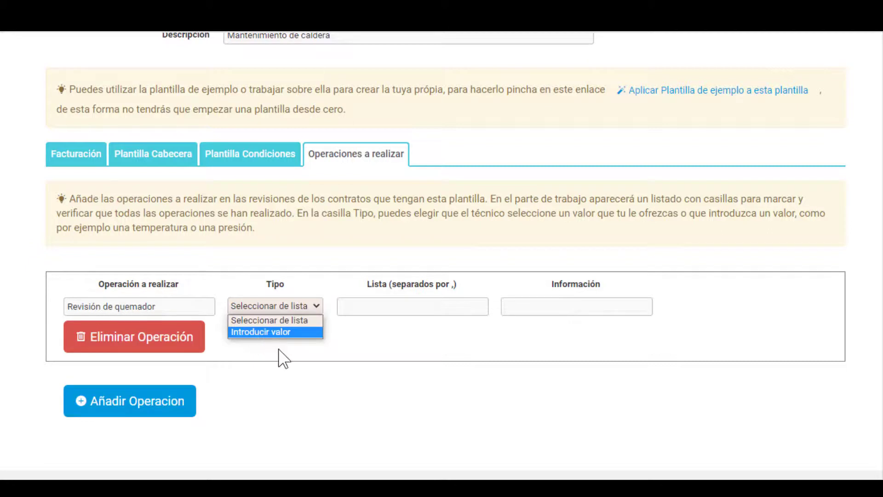
pyautogui.click(277, 321)
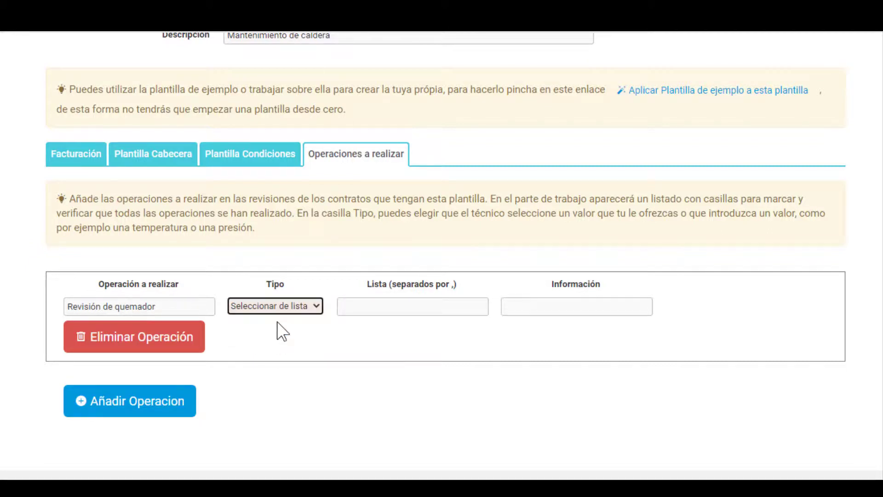
pyautogui.click(380, 311)
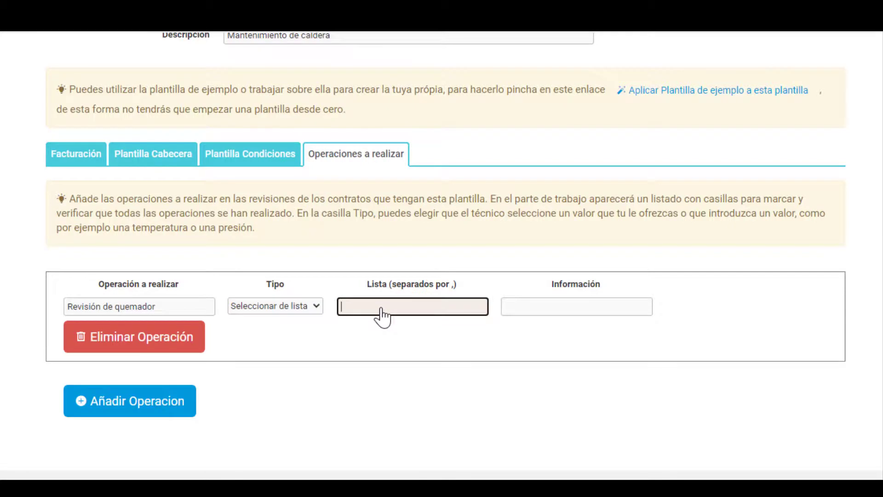
pyautogui.write('Funciona, no funciona')
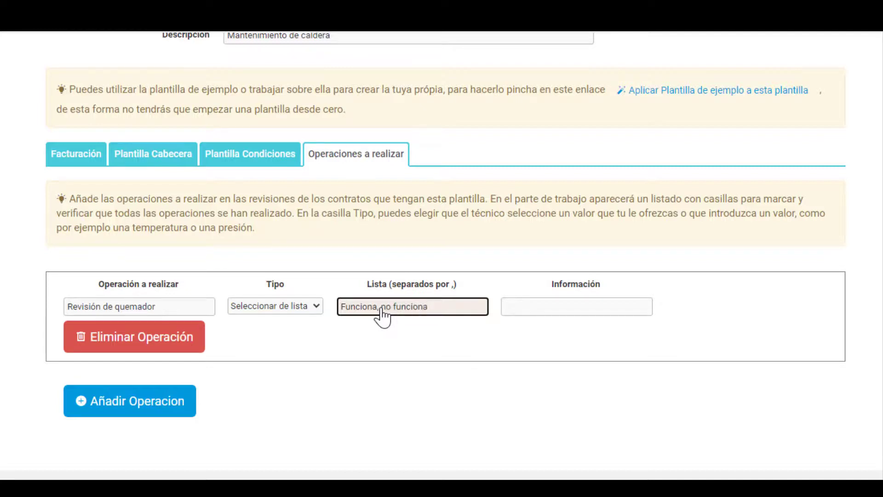
pyautogui.write(', reparar')
# - Enter "Realizar revisión completa de quemador" as the information for the burner inspection operation
pyautogui.click(536, 317)
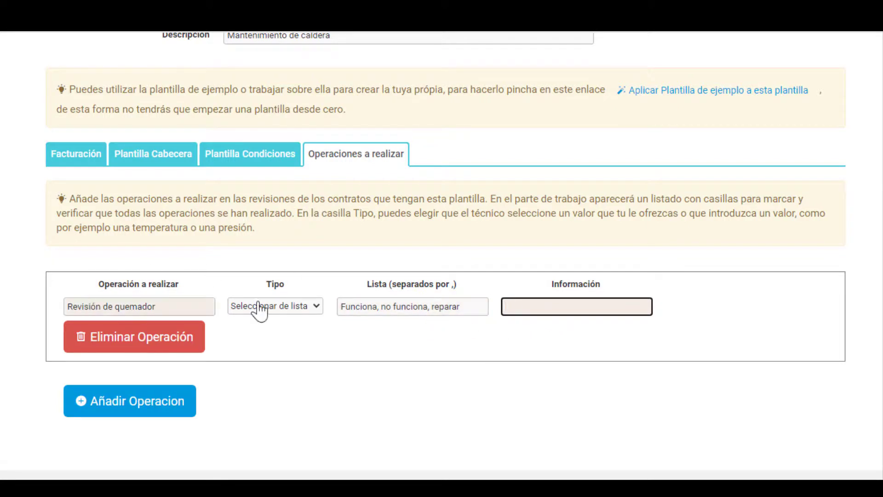
pyautogui.write('Realizar rev')
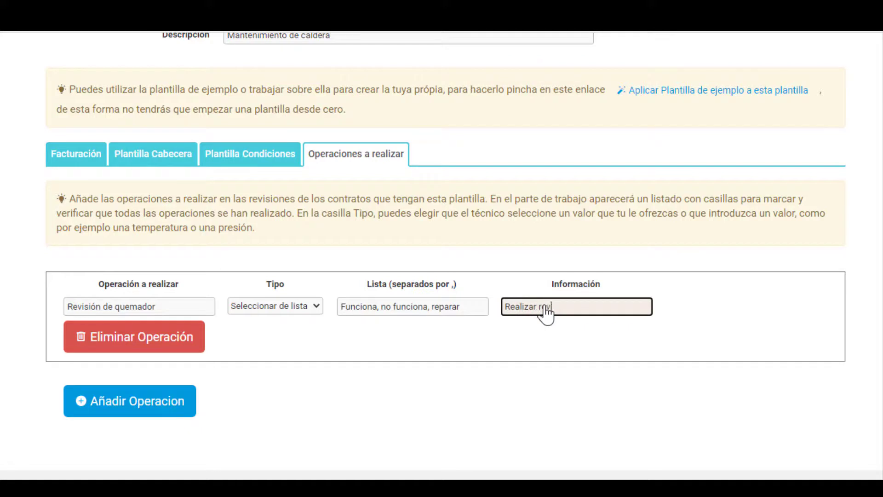
pyautogui.write('isioónco')
pyautogui.press('BackSpace')
pyautogui.press('BackSpace')
pyautogui.write('completa de quemador')
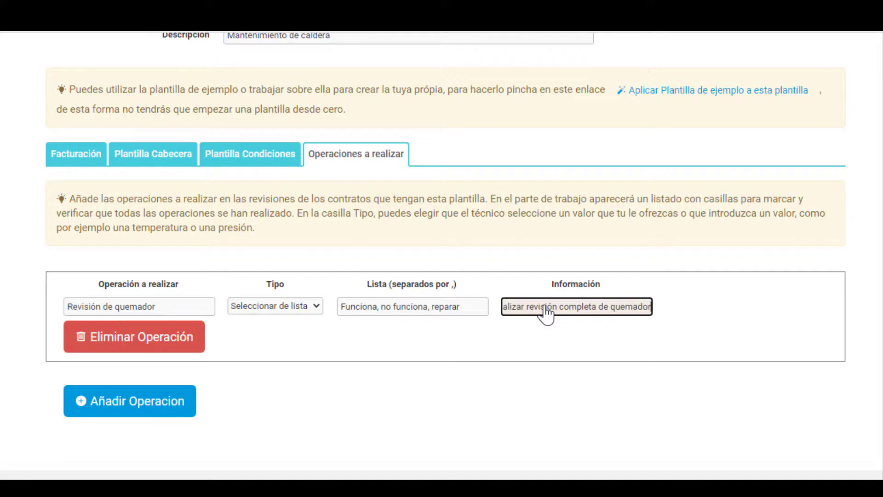
# - Add a second operation "Revisar vaso de expansión" of type Introducir valor, with the information "Revisión vaso expansión"
pyautogui.click(144, 407)
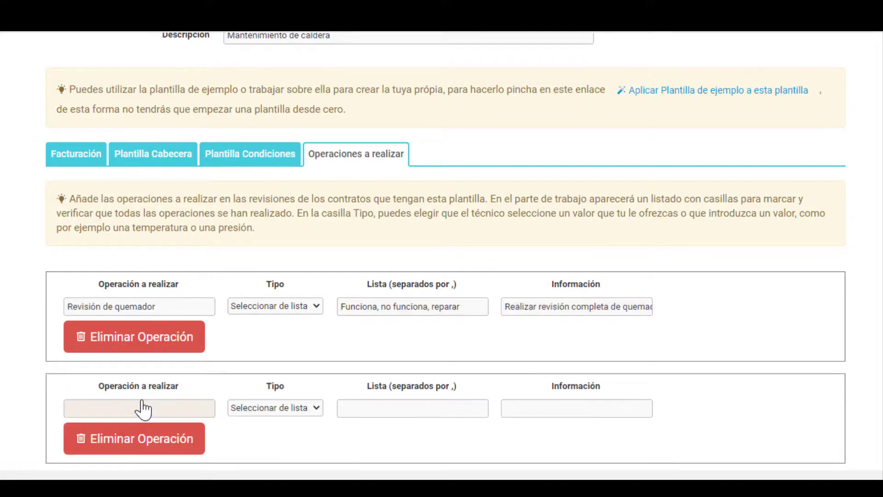
pyautogui.scroll(-3, 143, 405)
pyautogui.click(157, 273)
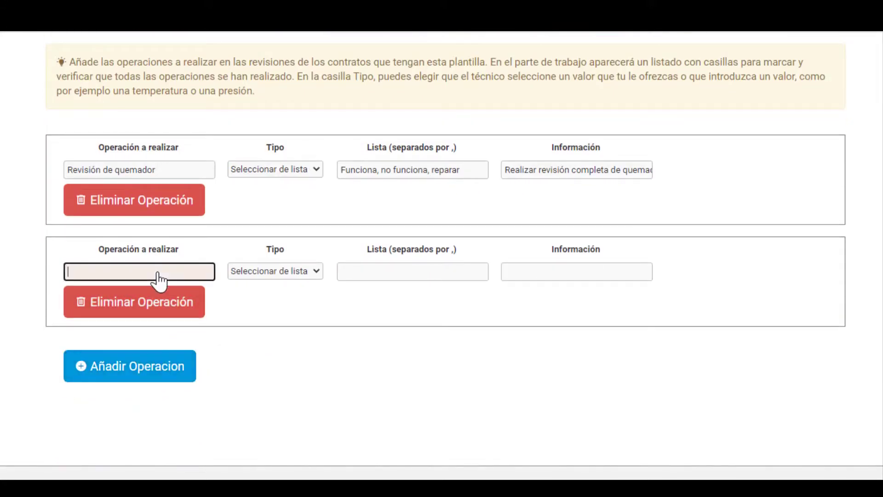
pyautogui.write('Revisar vaso de expansión')
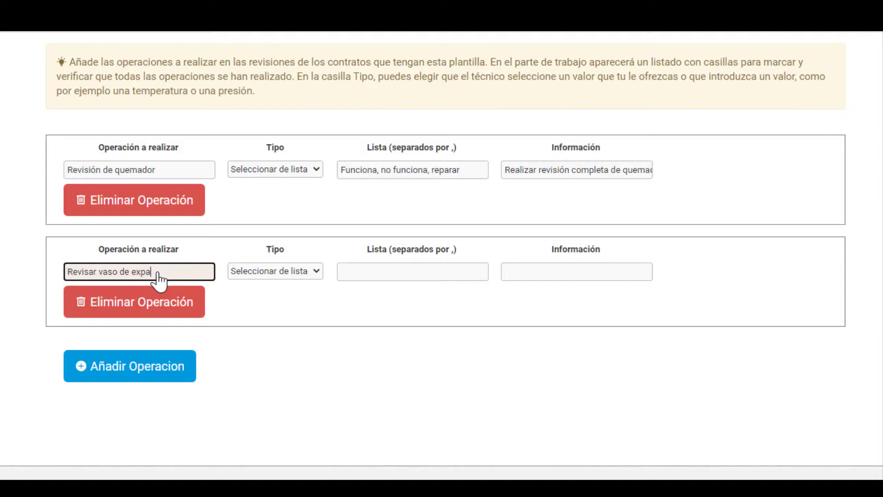
pyautogui.click(248, 282)
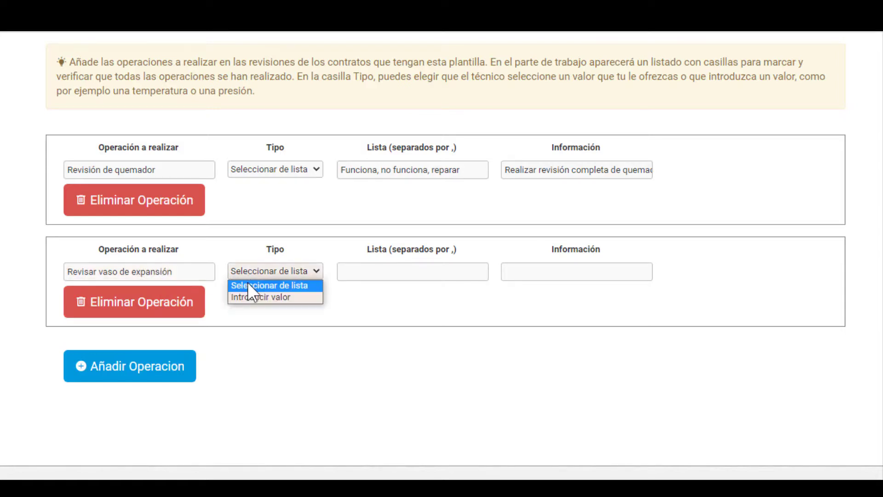
pyautogui.click(244, 298)
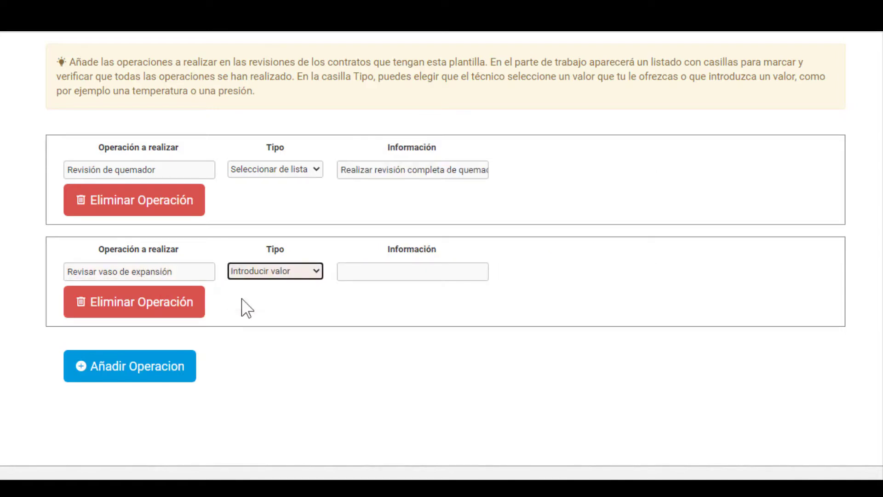
pyautogui.click(396, 279)
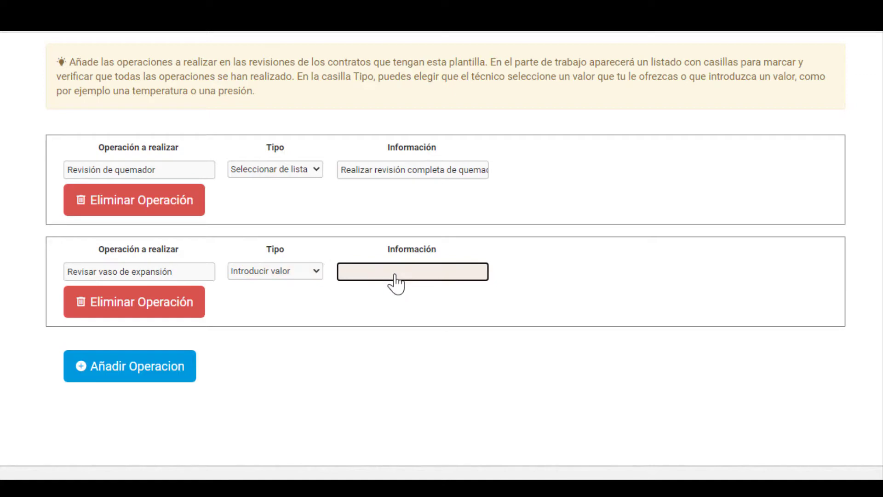
pyautogui.write('Revisión vaso expansión')
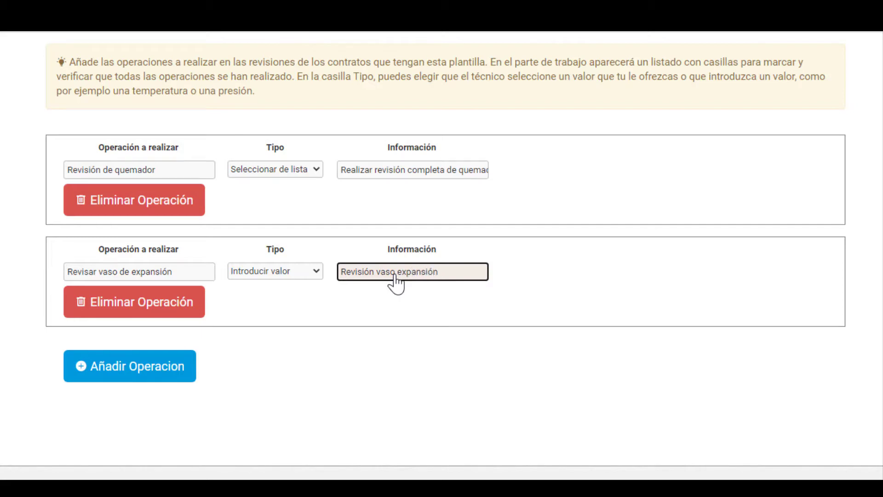
# - Save the Caldera de Gasoil template and return to the contract template list to check its entry
pyautogui.scroll(5, 289, 361)
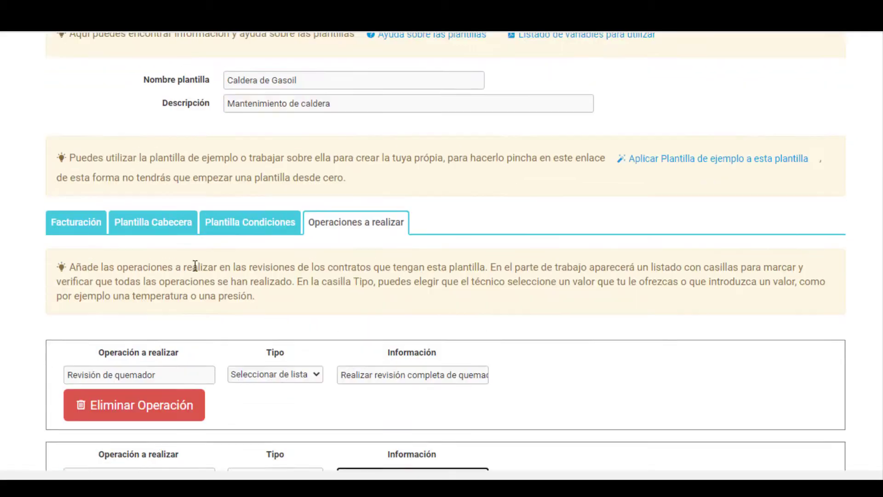
pyautogui.scroll(5, 178, 220)
pyautogui.click(170, 193)
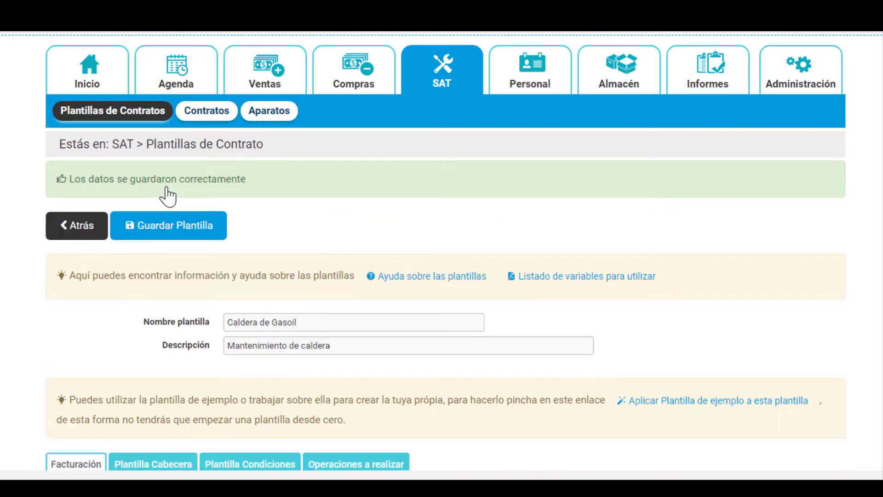
pyautogui.scroll(-5, 199, 329)
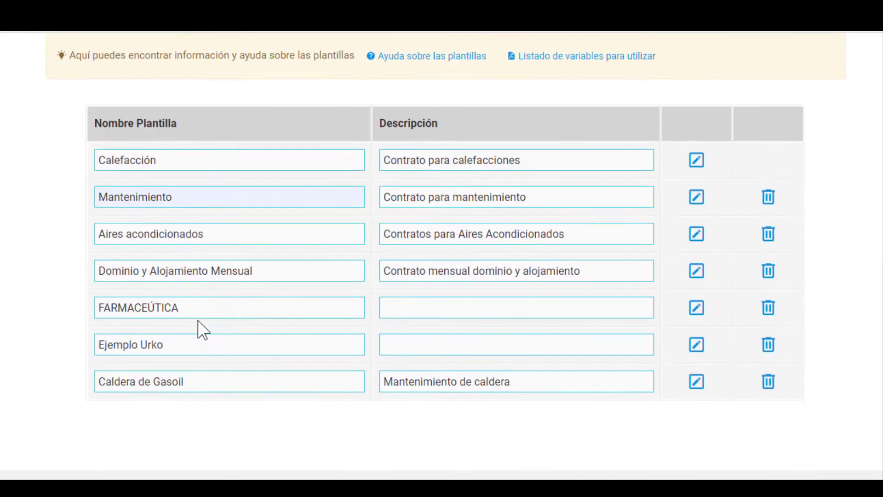
pyautogui.scroll(-2, 189, 315)
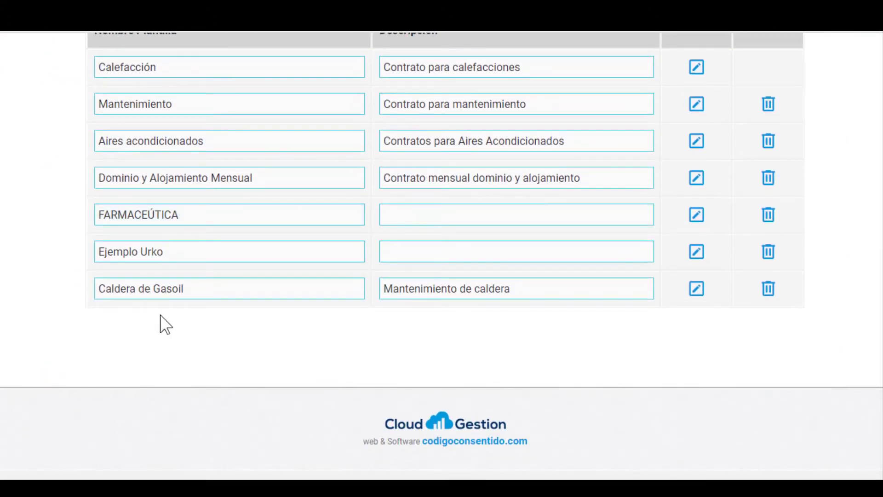